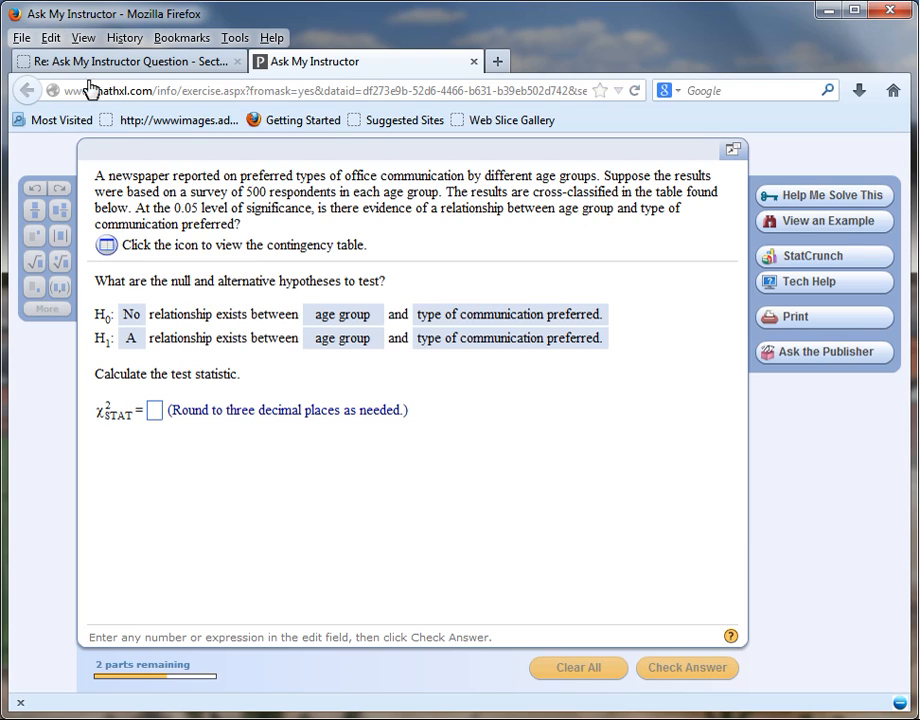
Open the exercise's contingency table and try to send its data to StatCrunch.
left_click(107, 245)
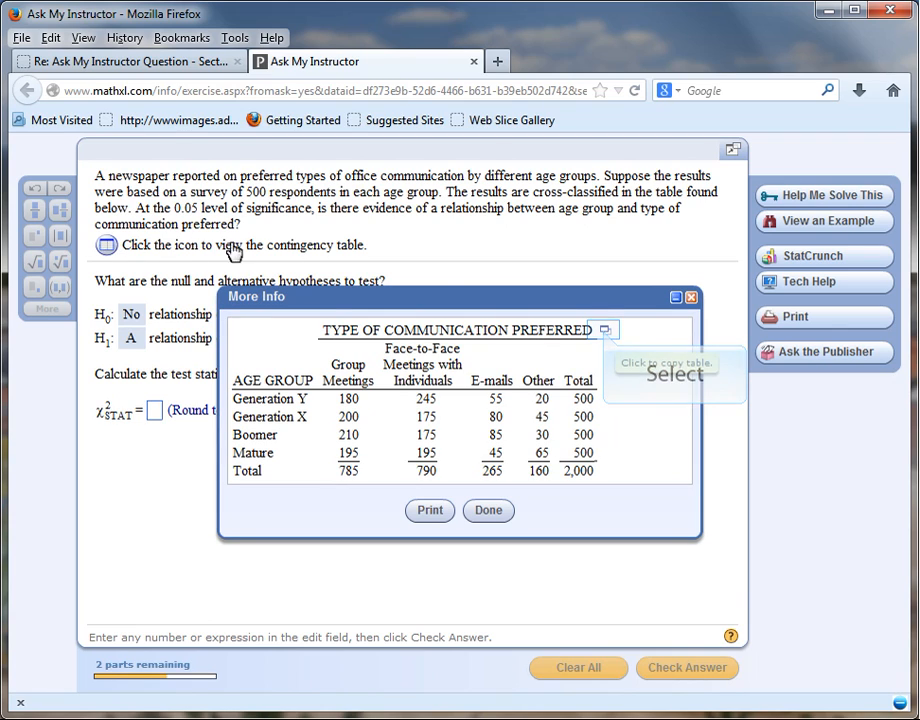
left_click(605, 334)
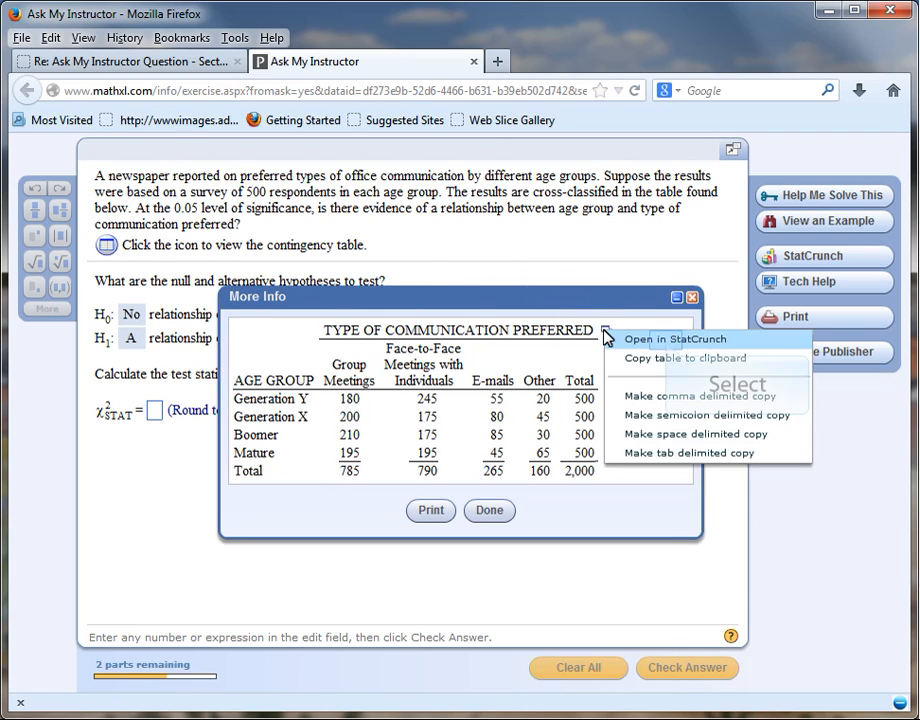
left_click(658, 340)
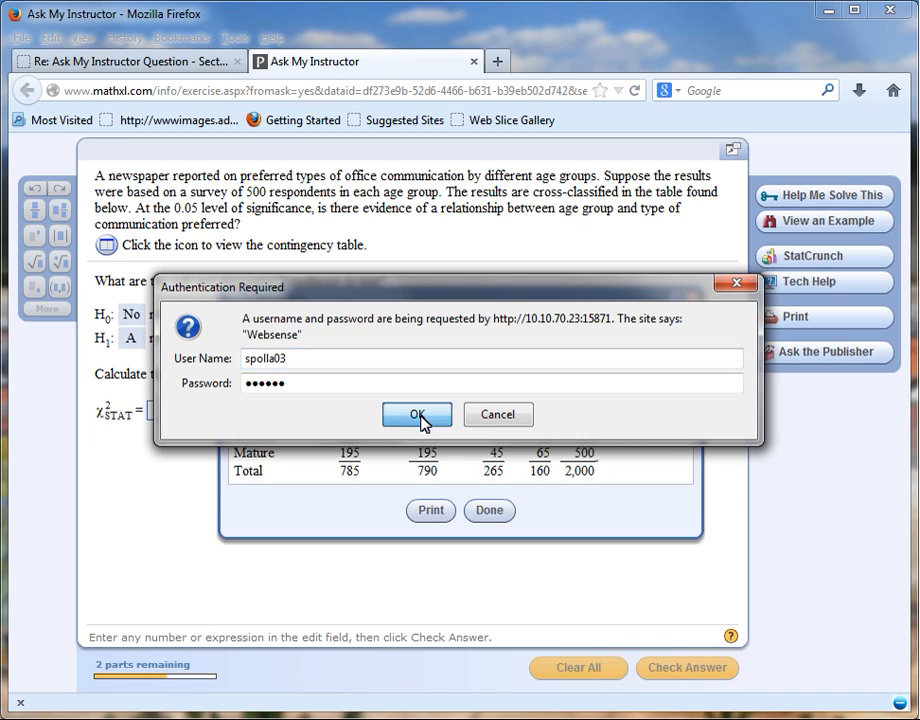
Replace the password in the authentication prompt, submit the login, and update the saved password.
double_click(341, 386)
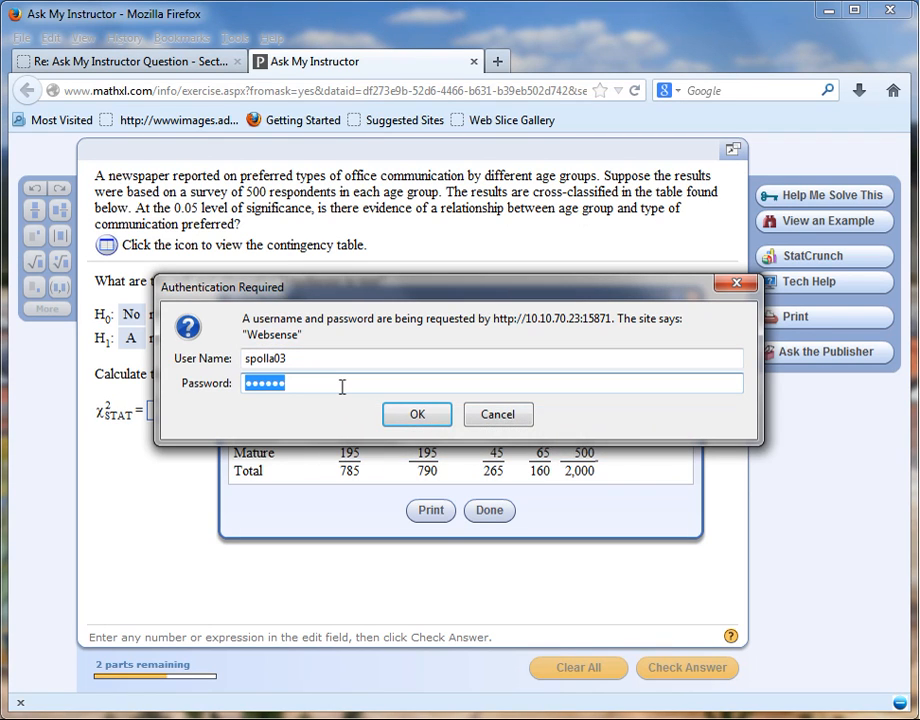
type("p")
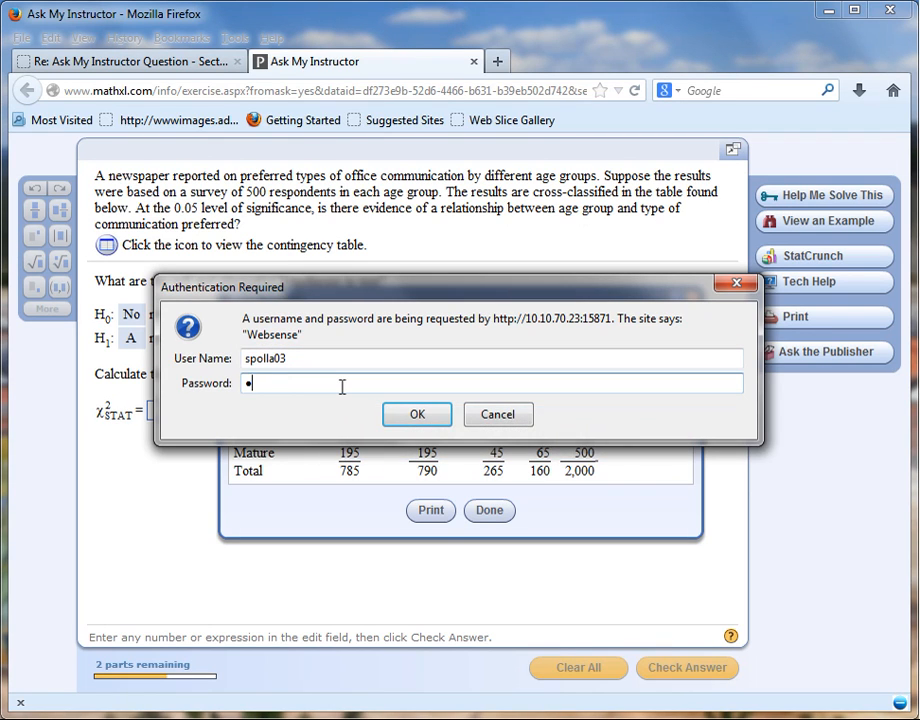
type("••••••••")
key("Return")
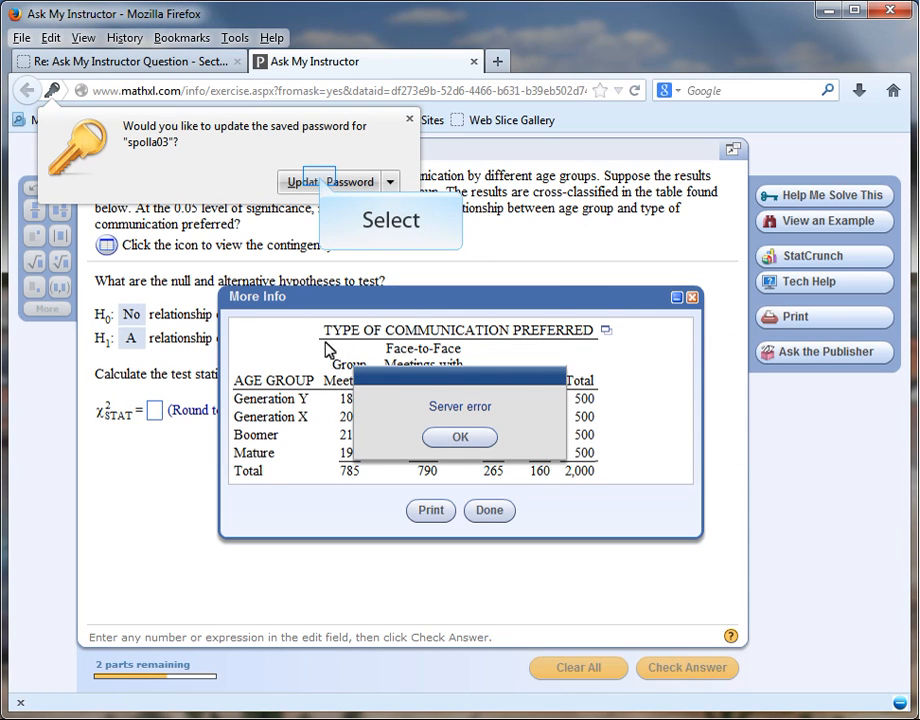
left_click(322, 180)
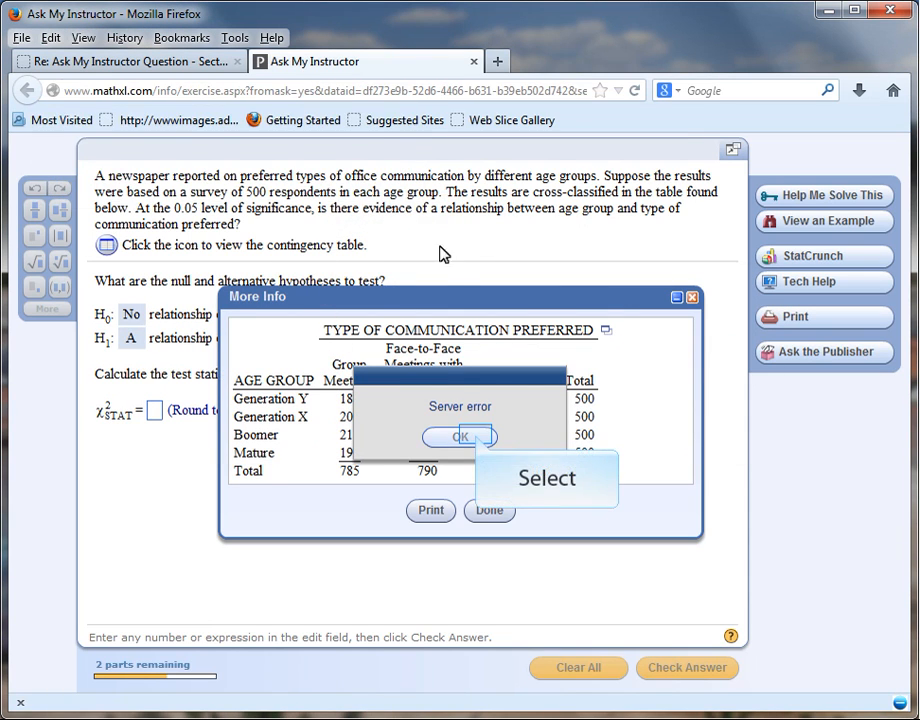
Dismiss the server error and open the communication preference table in StatCrunch again.
left_click(460, 437)
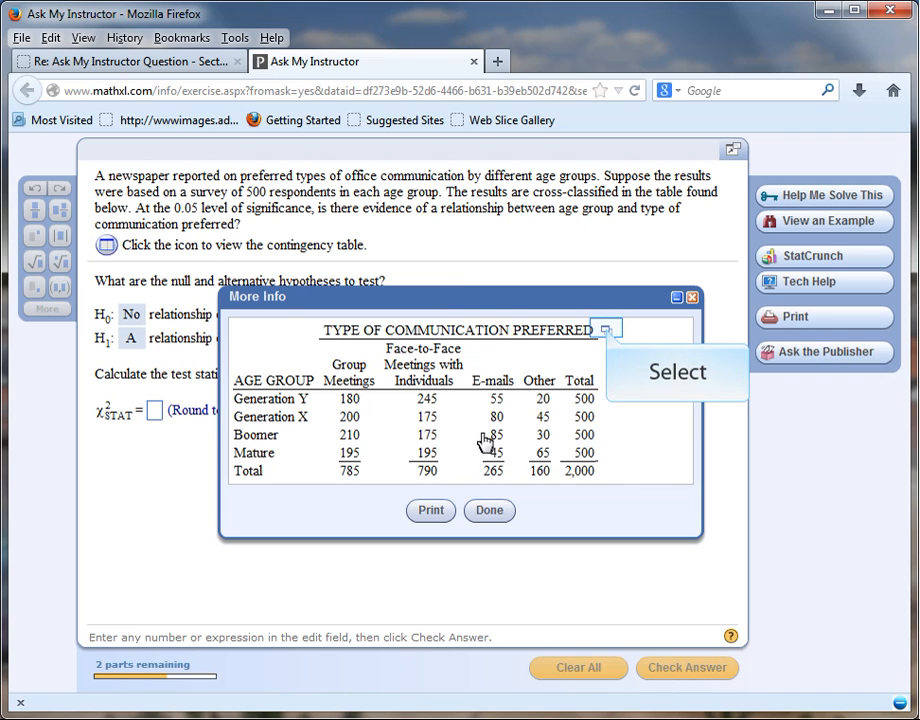
left_click(606, 330)
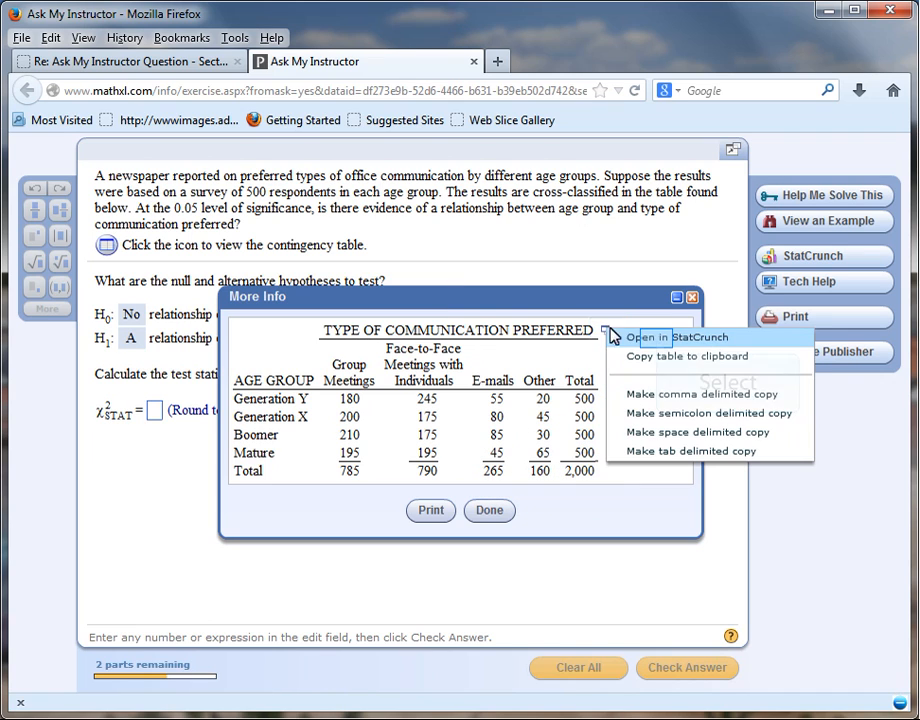
left_click(656, 340)
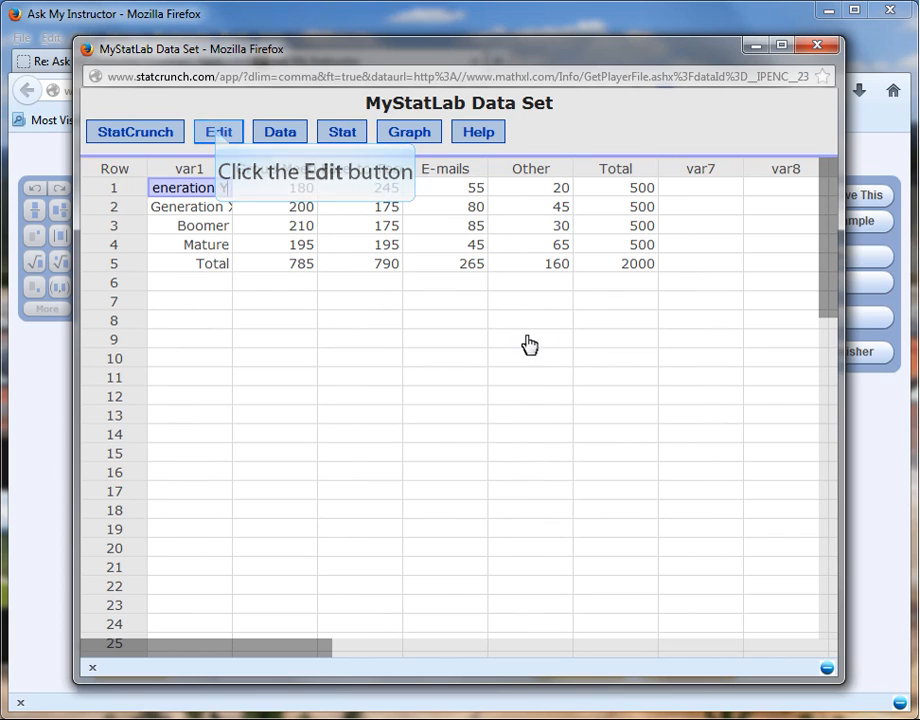
Delete the Total column from the StatCrunch data set.
left_click(218, 135)
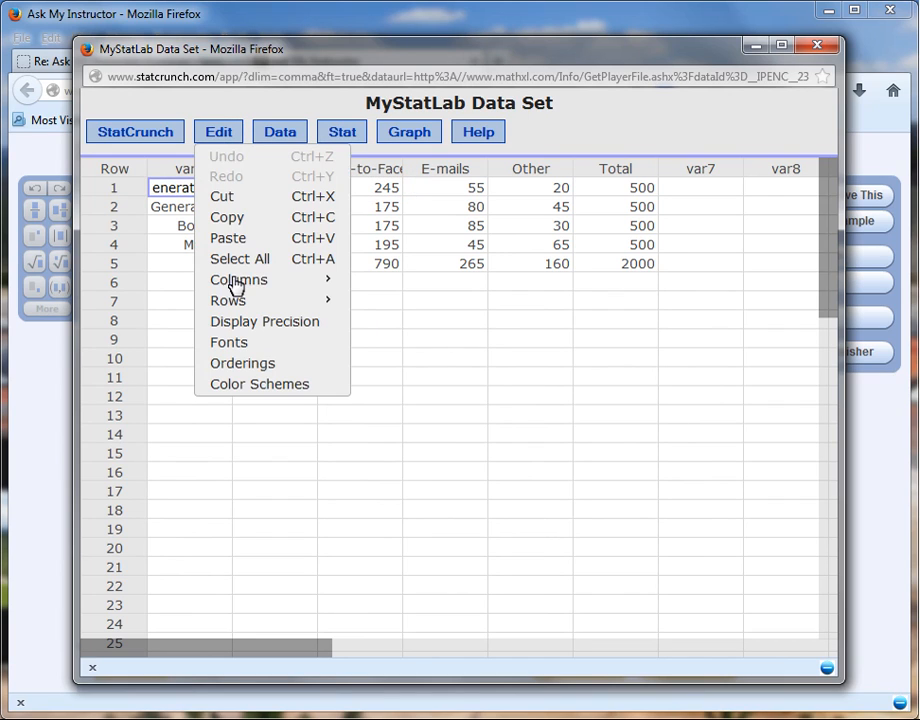
mouse_move(236, 286)
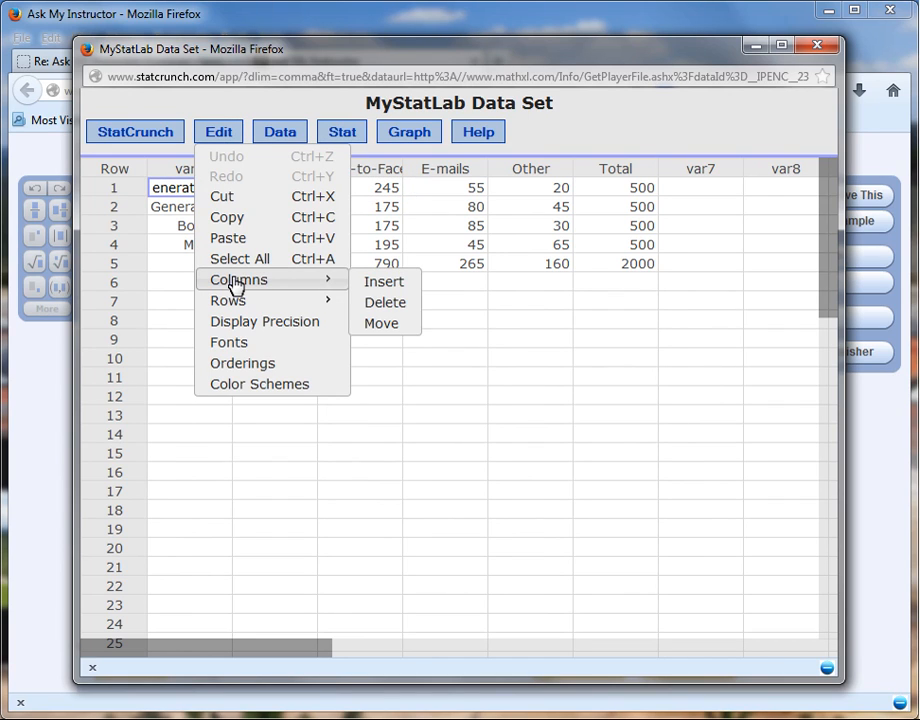
left_click(400, 310)
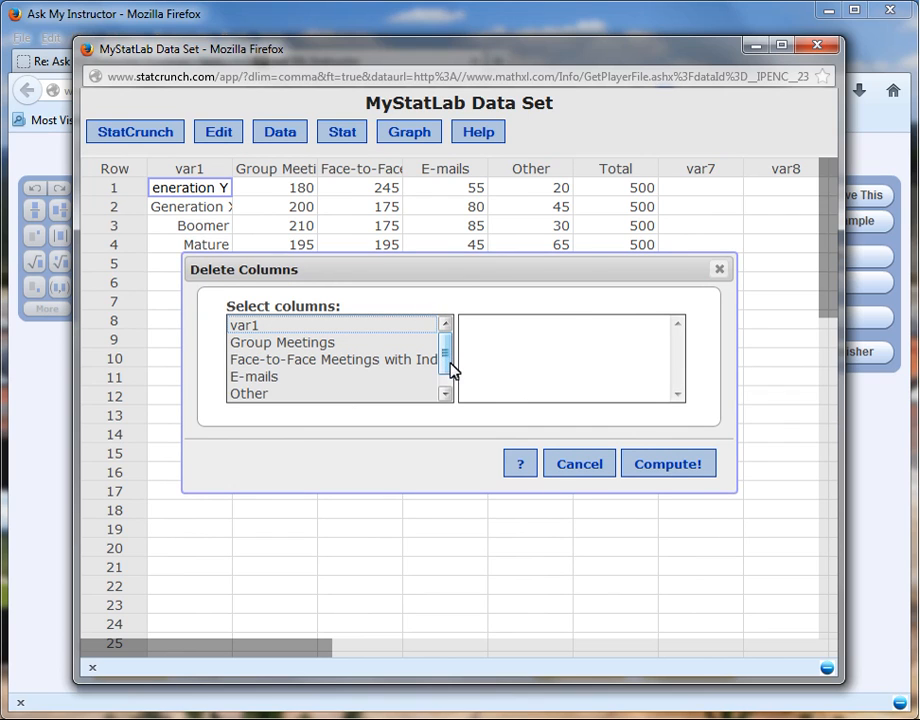
scroll(445, 366, "down", 2)
left_click(260, 395)
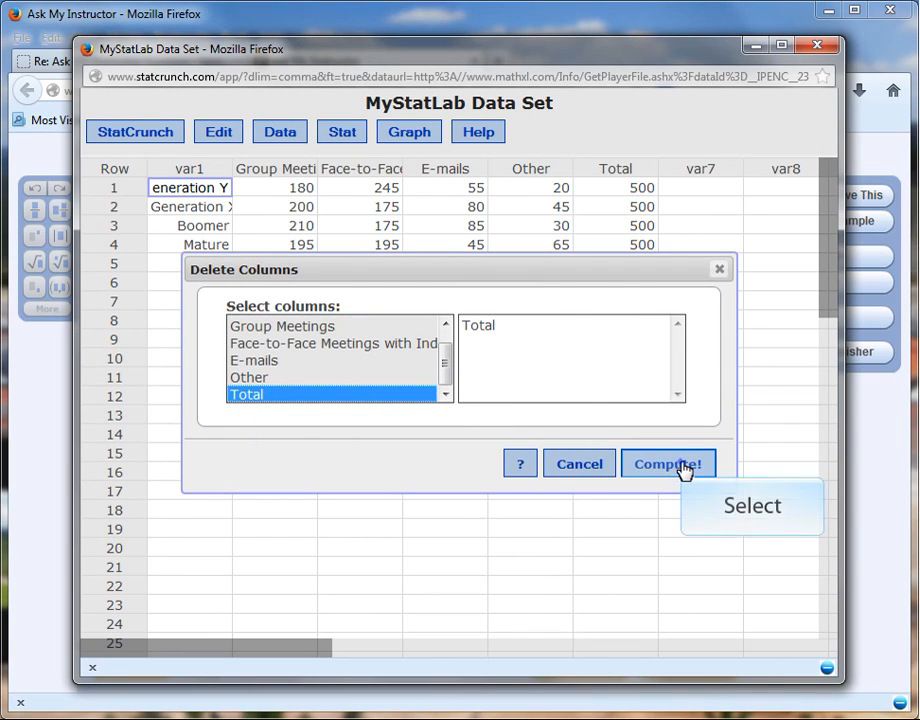
left_click(683, 465)
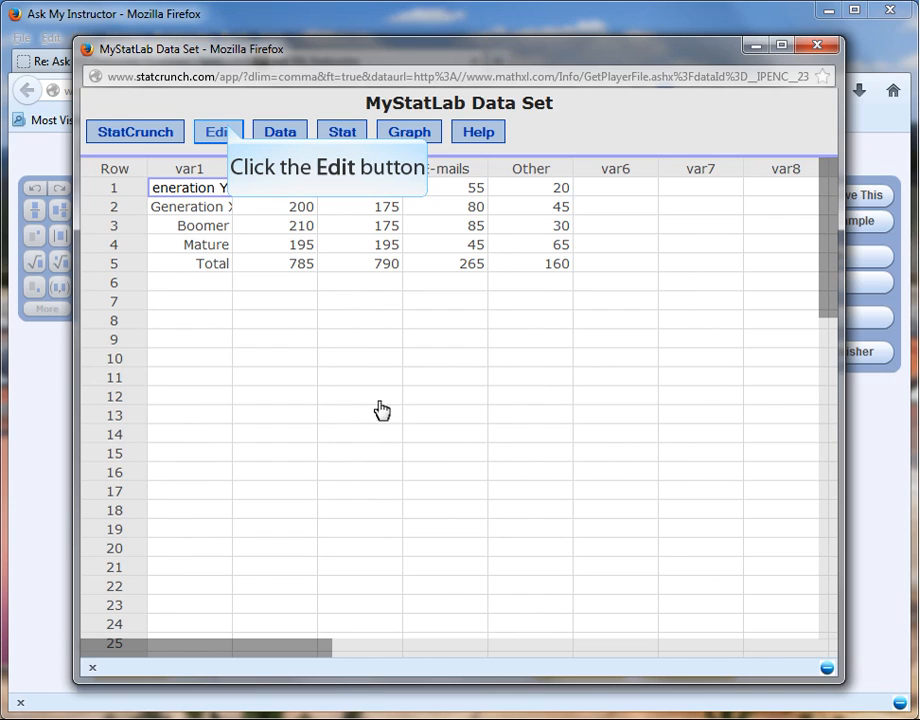
Delete row 5, the Total row, from the data set.
left_click(228, 131)
mouse_move(261, 310)
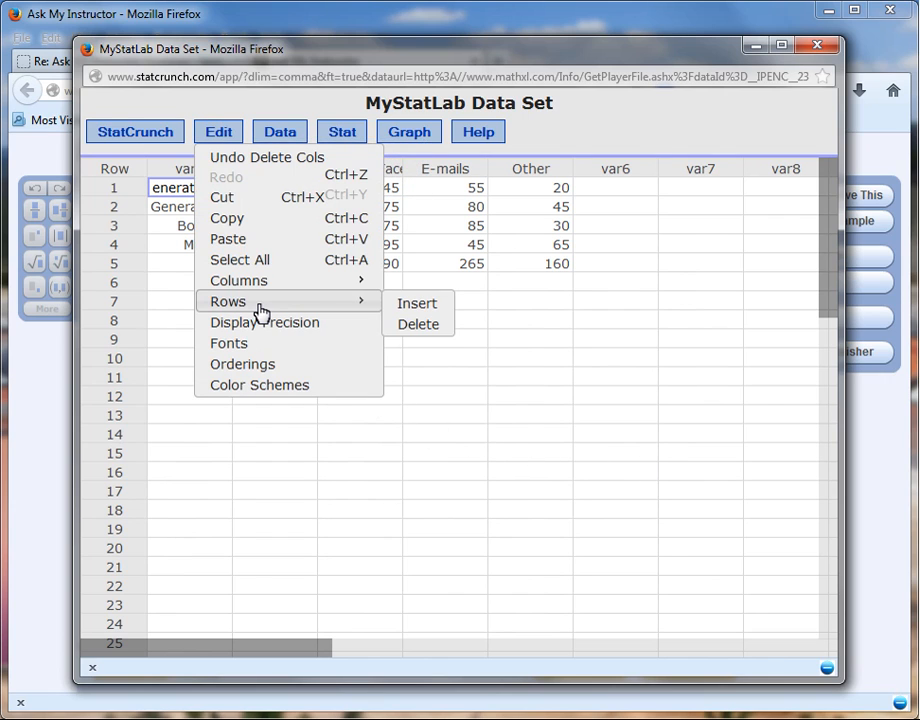
left_click(424, 328)
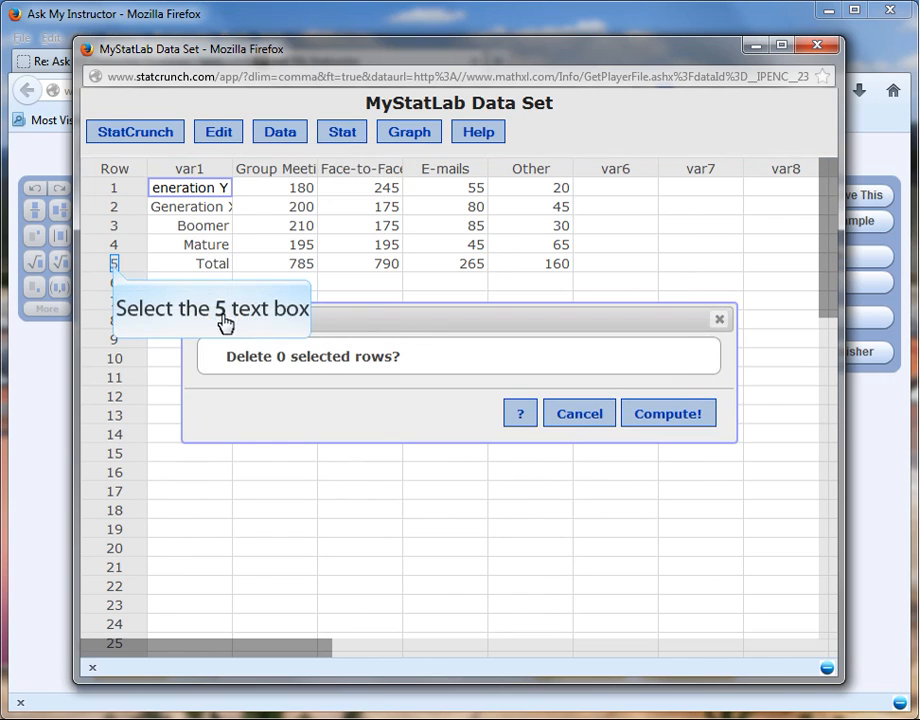
left_click(114, 263)
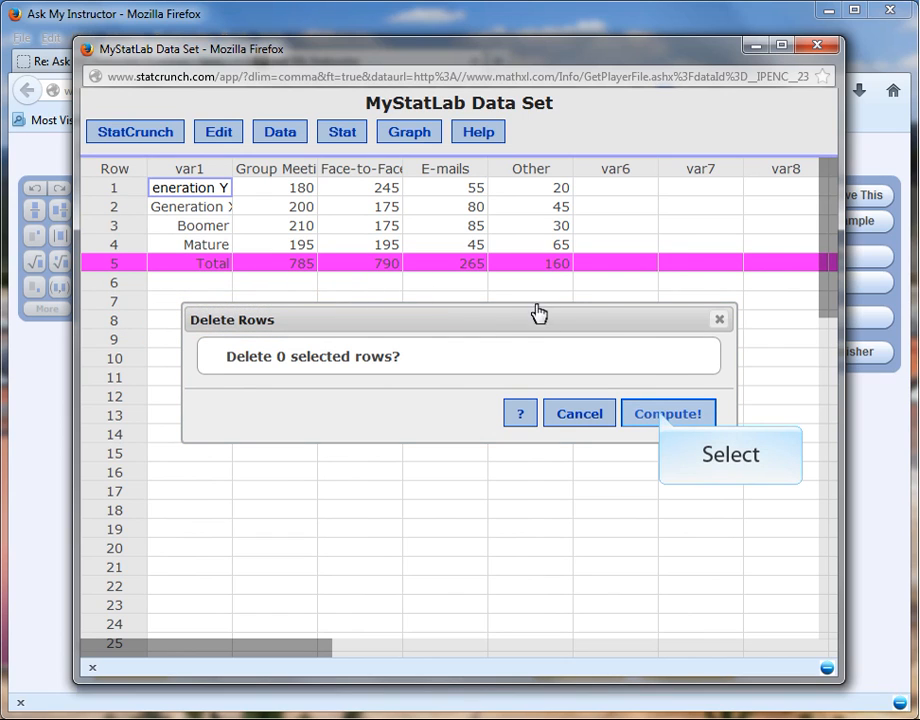
left_click(664, 415)
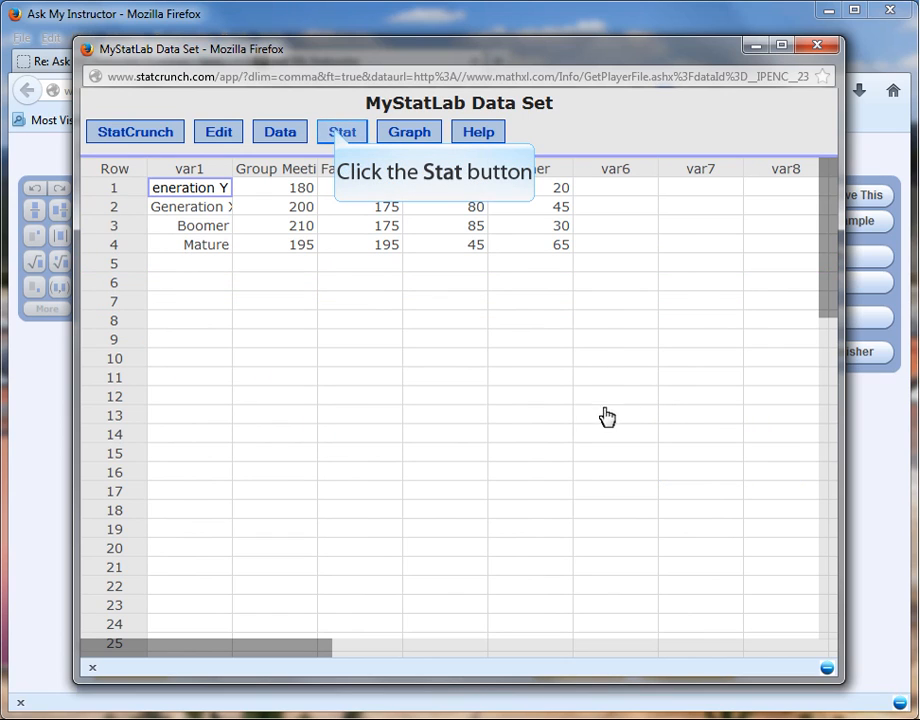
Set up a contingency table with summary using the columns Group Meetings, Face-to-Face Meetings with Individuals, E-mails and Other.
left_click(340, 134)
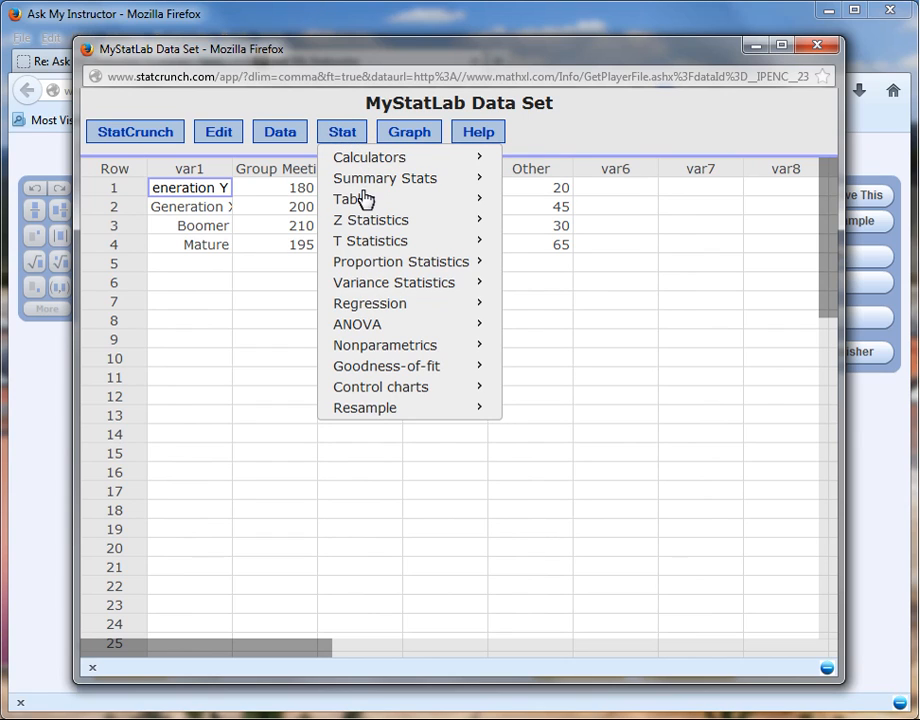
mouse_move(446, 199)
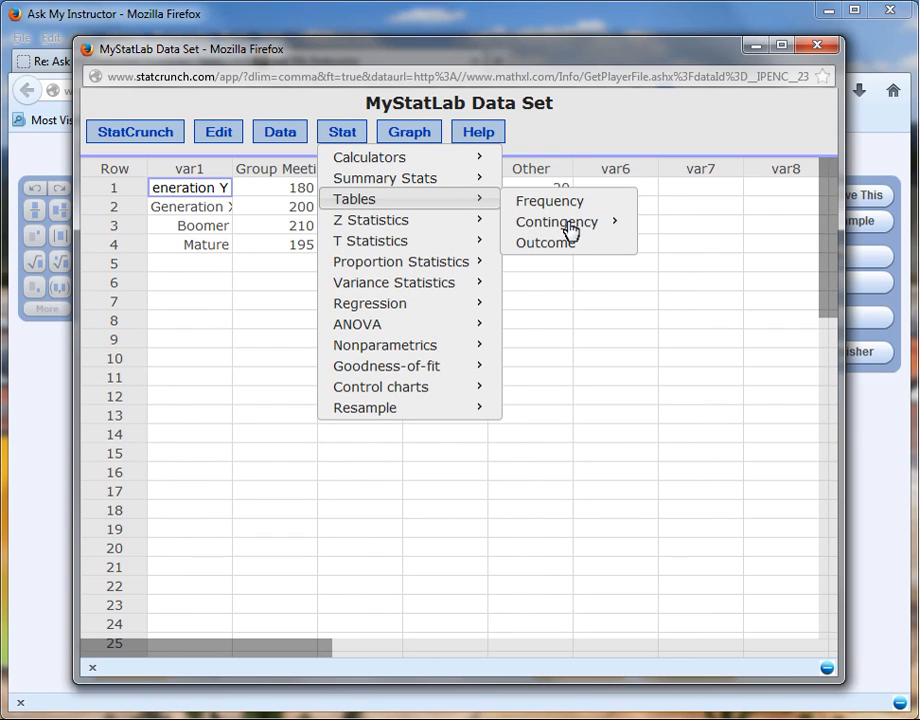
mouse_move(570, 232)
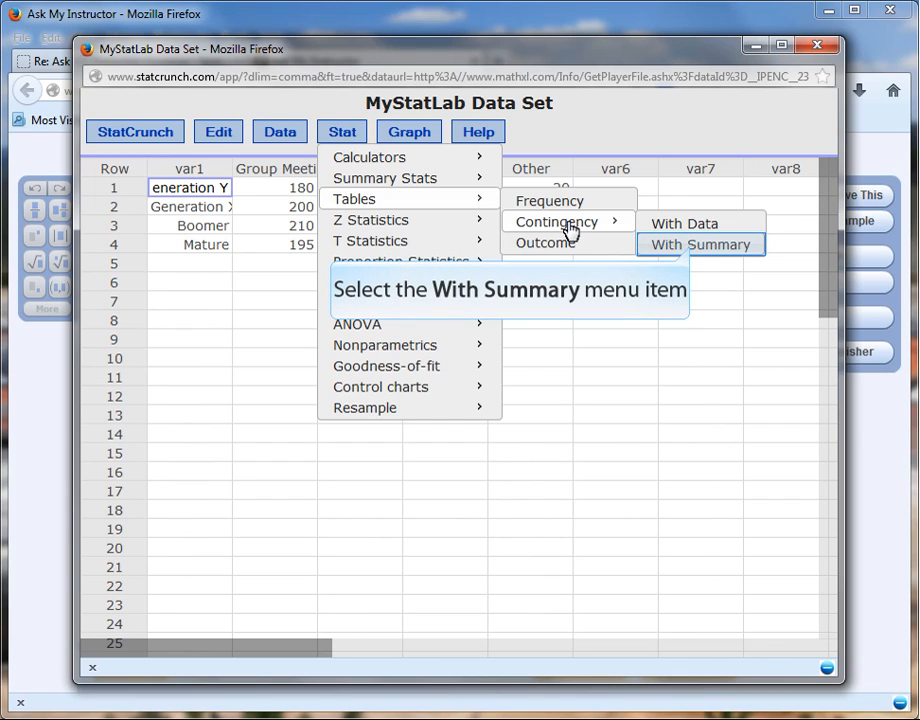
left_click(695, 246)
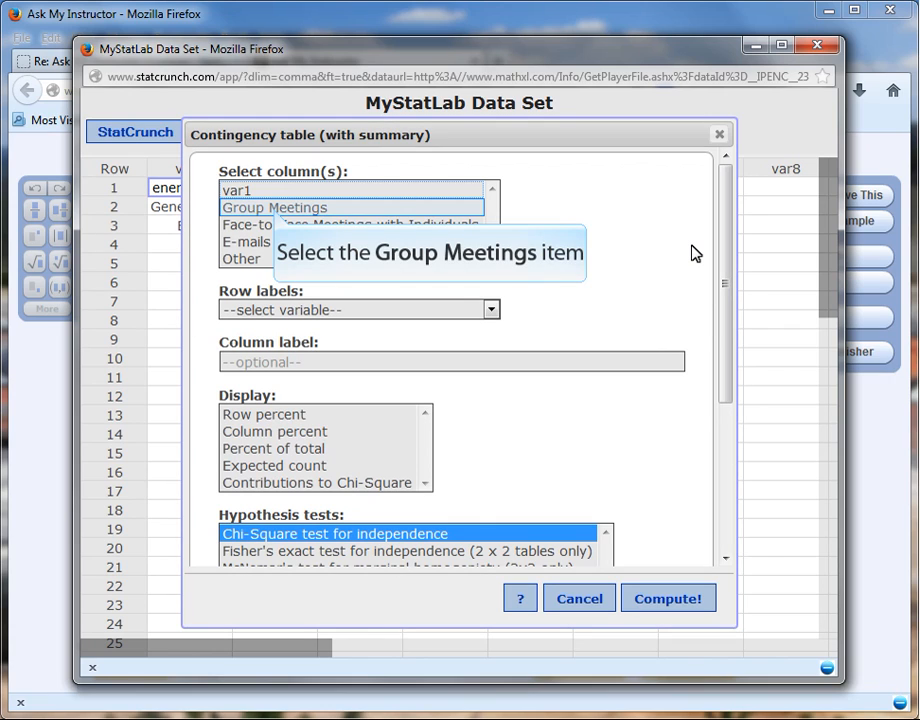
left_click(278, 212)
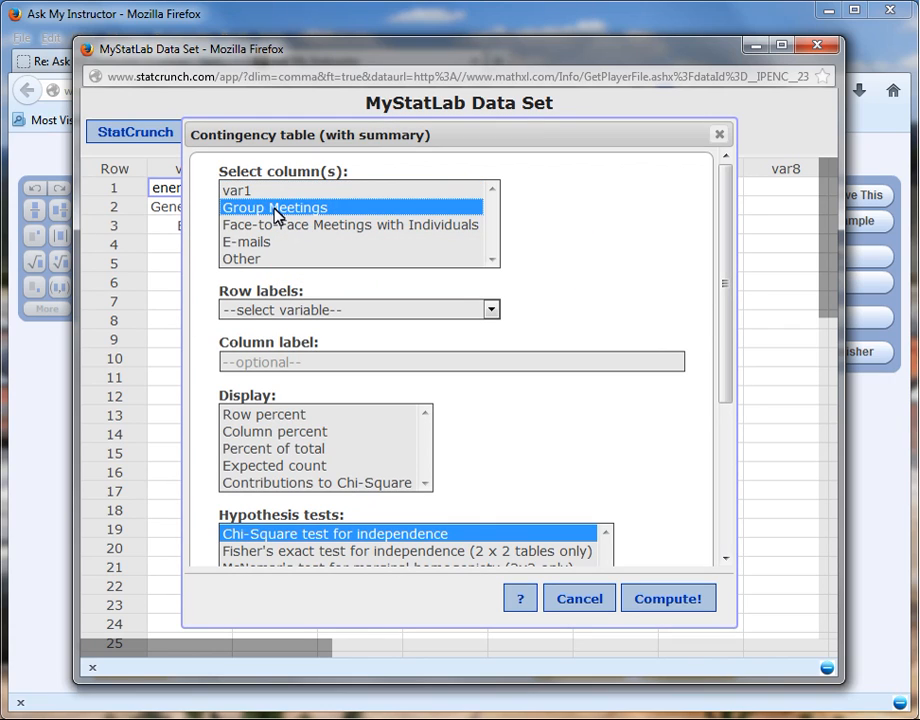
key("shift+Down")
key("shift+Down")
key("shift+Down")
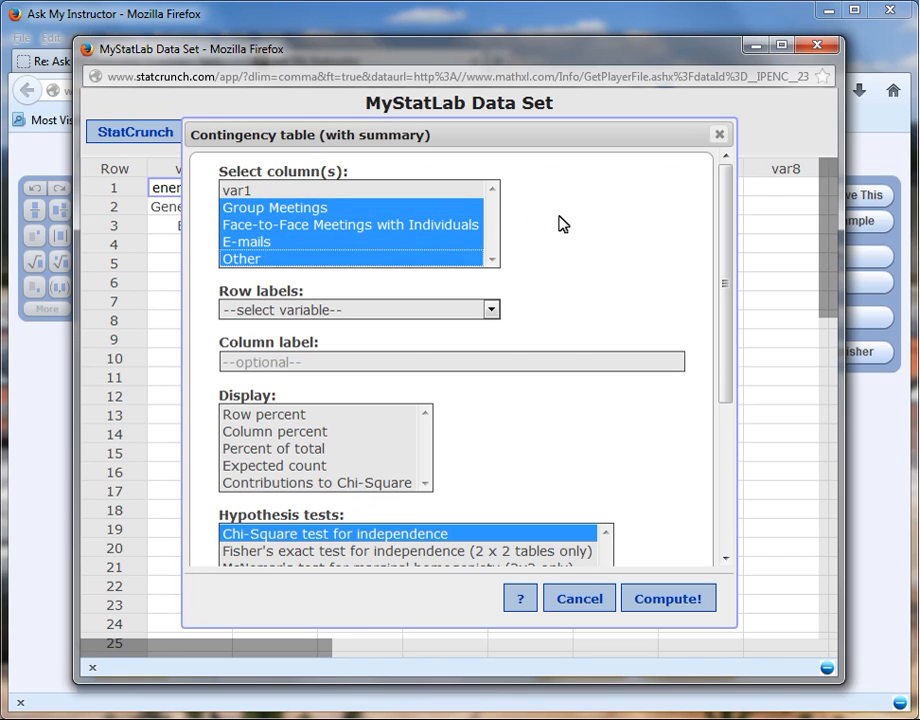
Use var1 for the row labels and compute the contingency table with the chi-square test for independence.
left_click(369, 310)
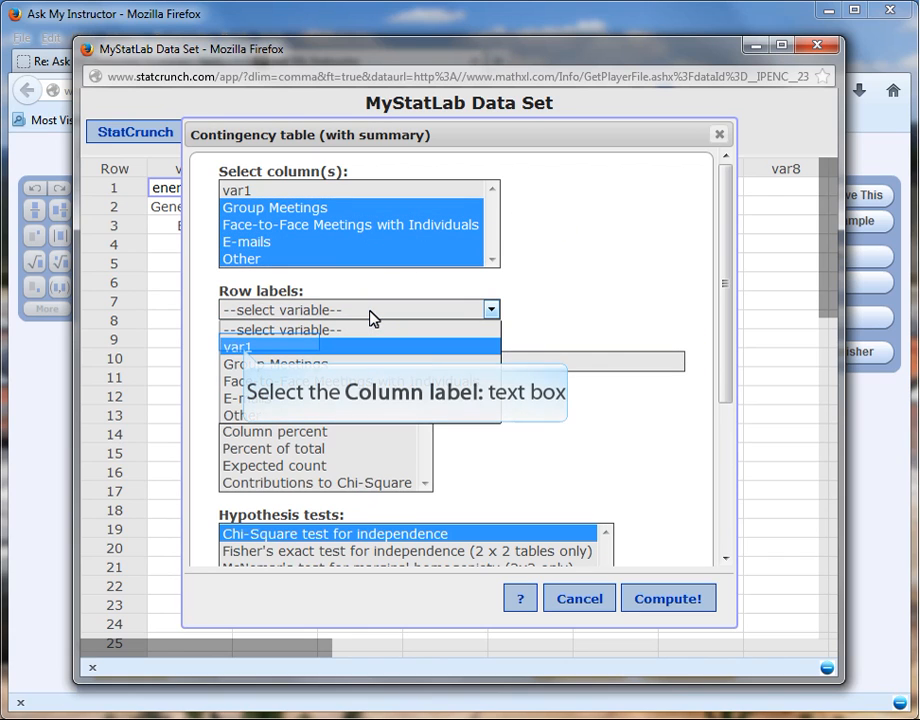
left_click(247, 348)
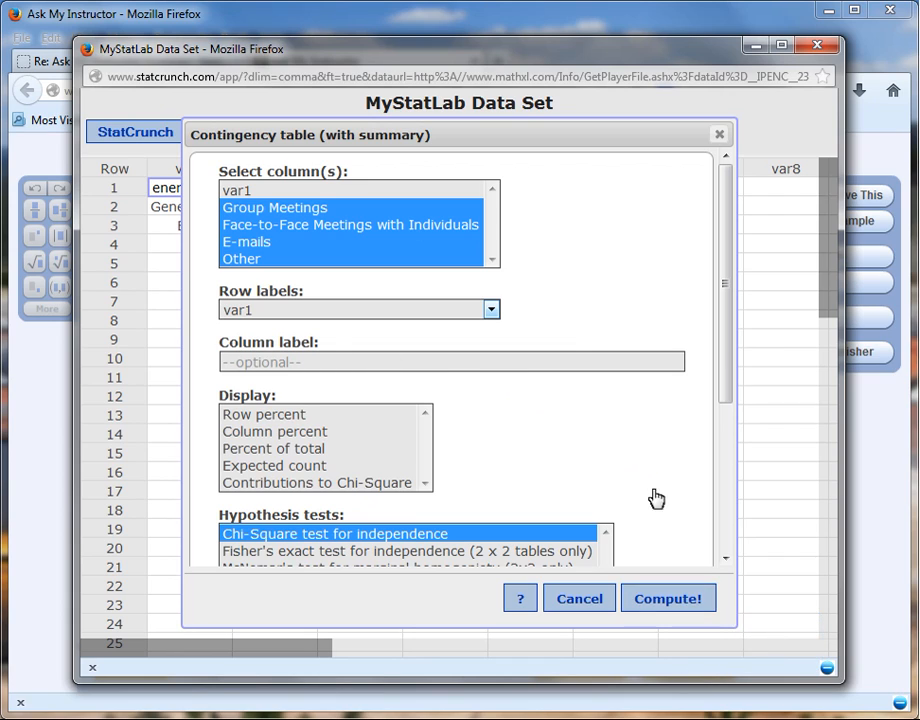
left_click(677, 600)
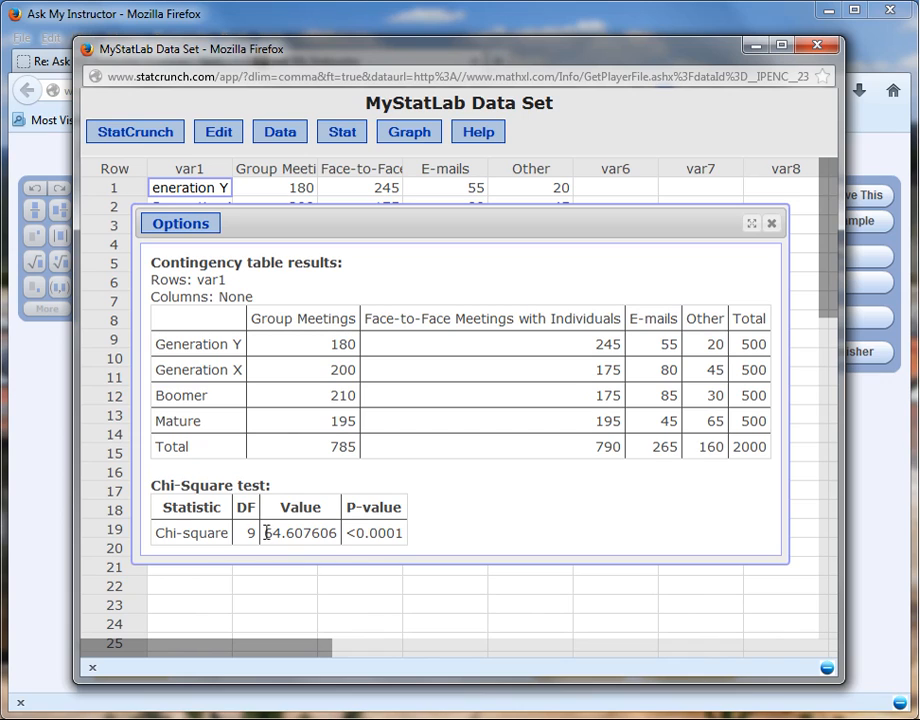
Copy the chi-square test value from the results to three decimal places, 64.607.
left_click_drag(266, 533, 302, 527)
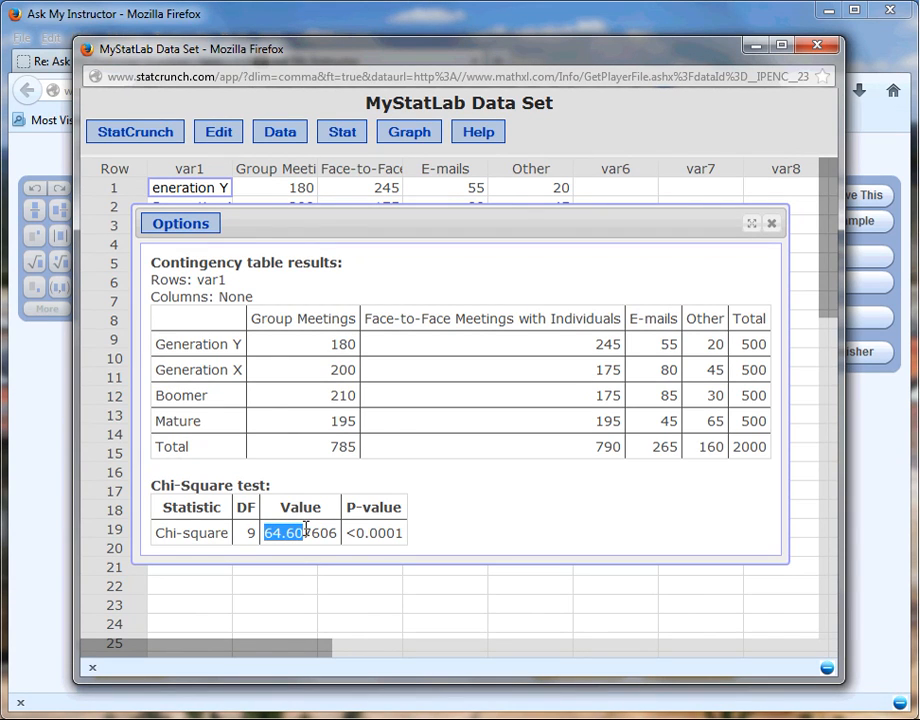
left_click_drag(306, 528, 314, 529)
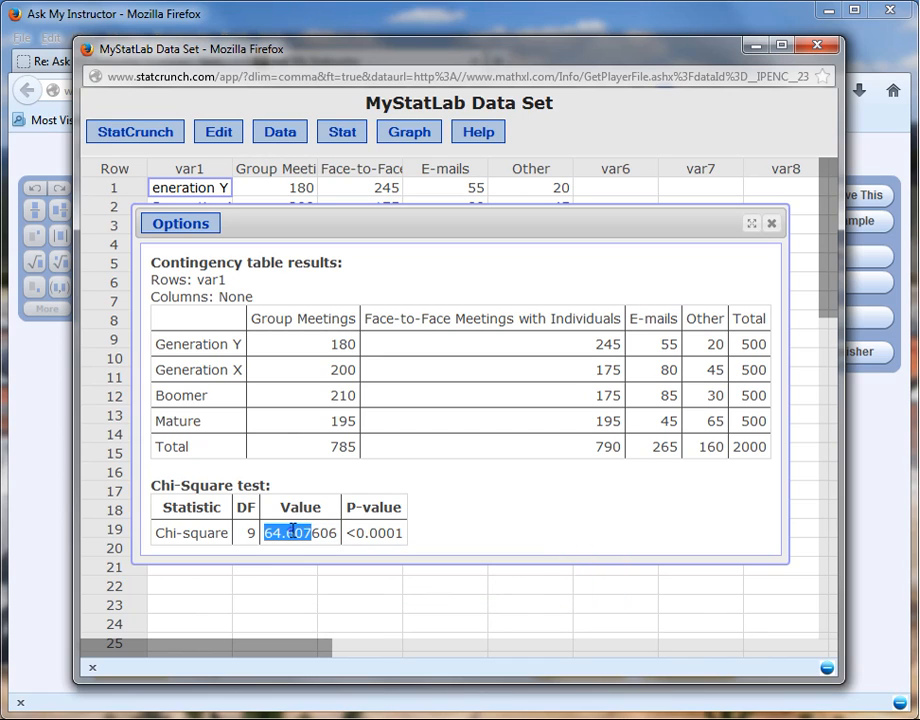
right_click(292, 530)
left_click(347, 548)
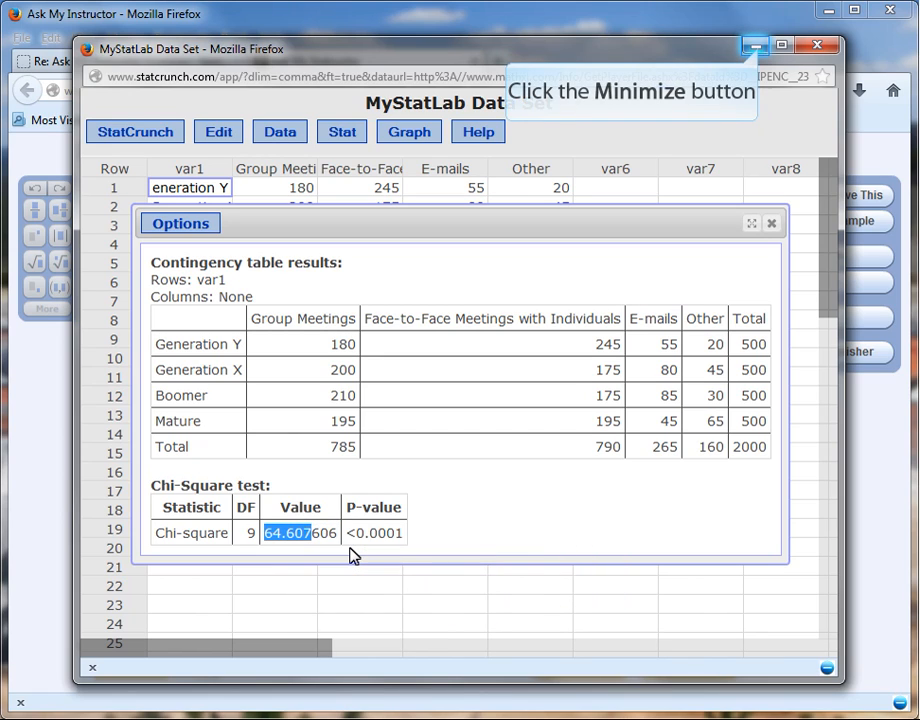
Return to the exercise, close the table, paste 64.607 as the chi-square test statistic, and check the answer.
left_click(757, 45)
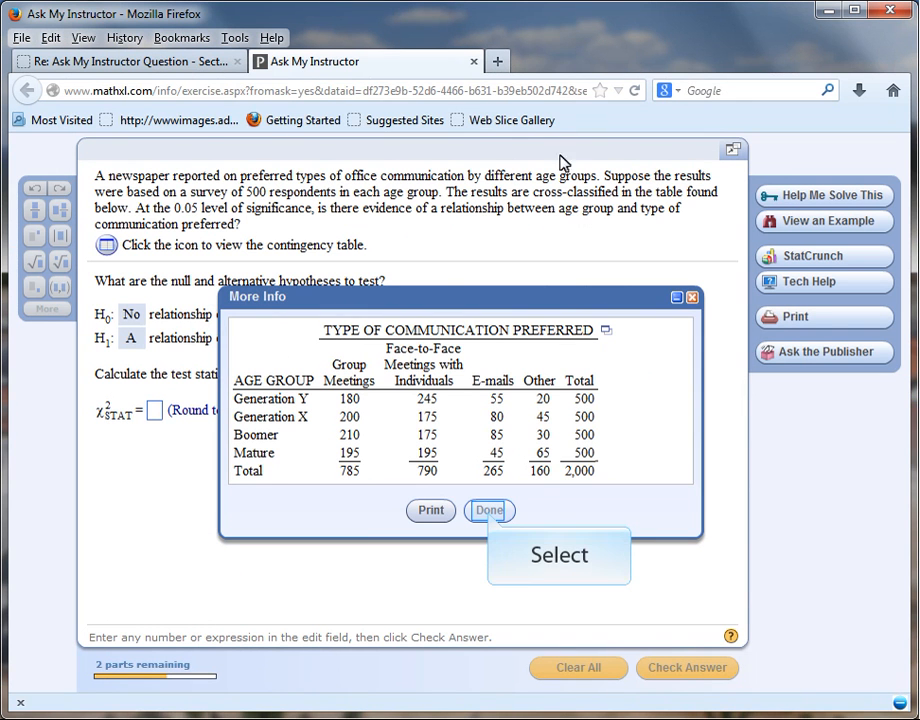
left_click(490, 511)
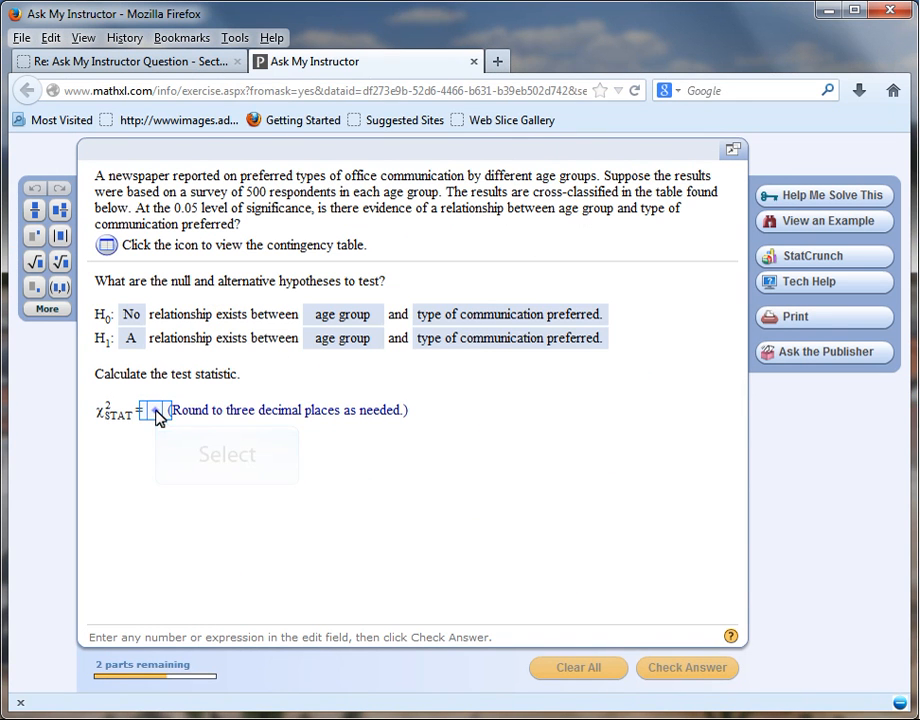
right_click(157, 413)
left_click(171, 463)
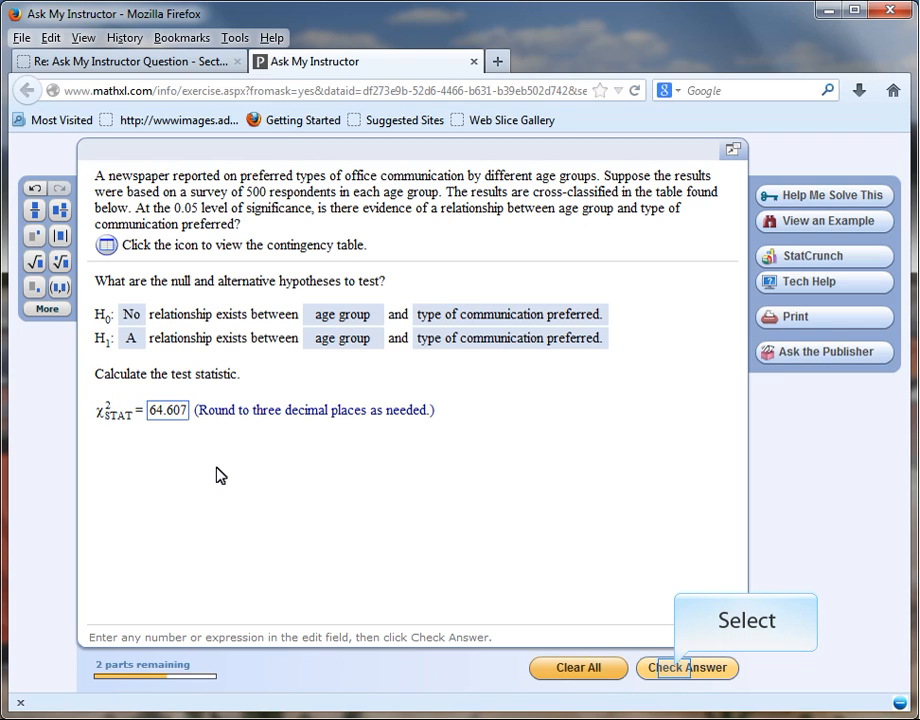
left_click(675, 670)
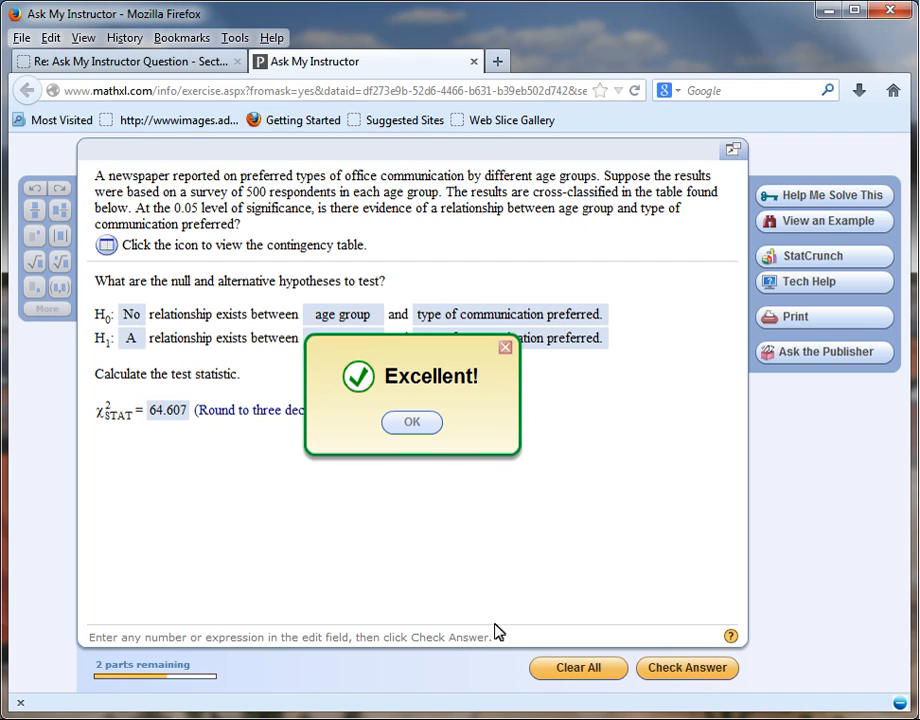
Dismiss the feedback, enter .0001 as the p-value for the chi-square statistic, and check the answer.
left_click(409, 421)
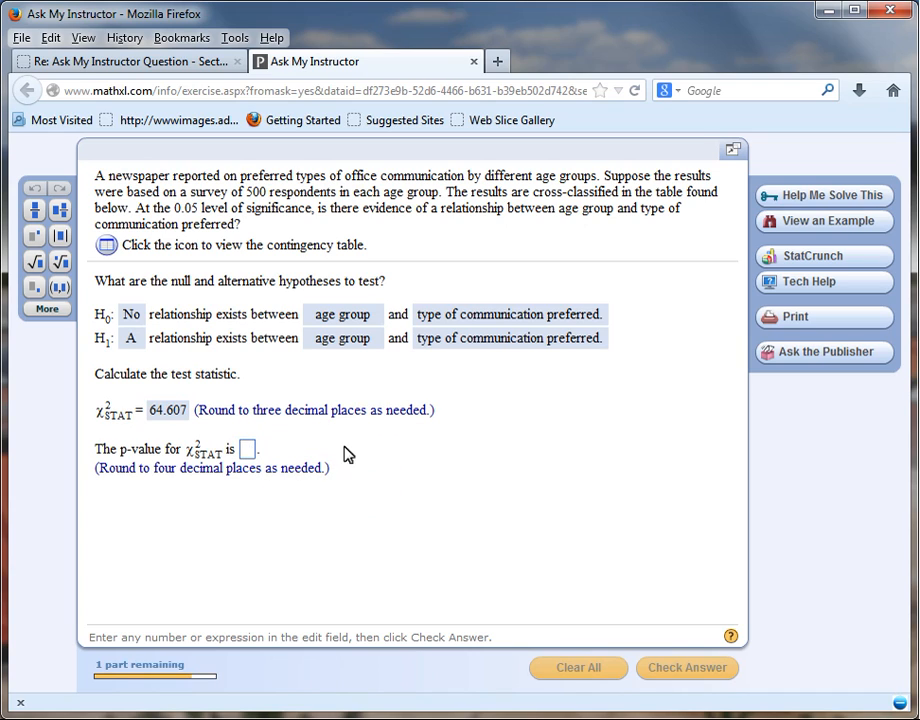
type(".0001")
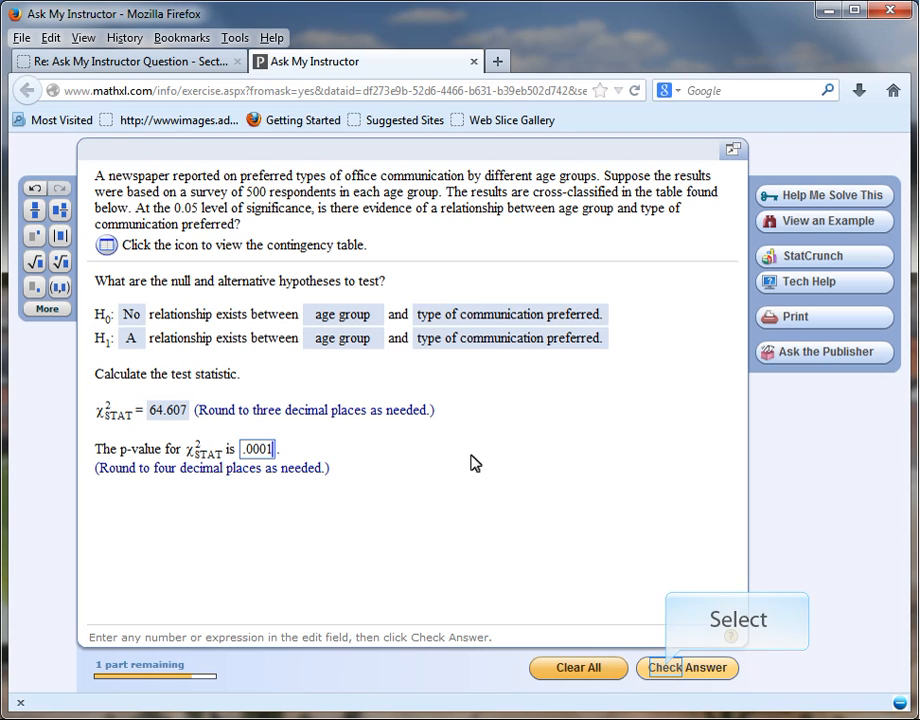
left_click(667, 675)
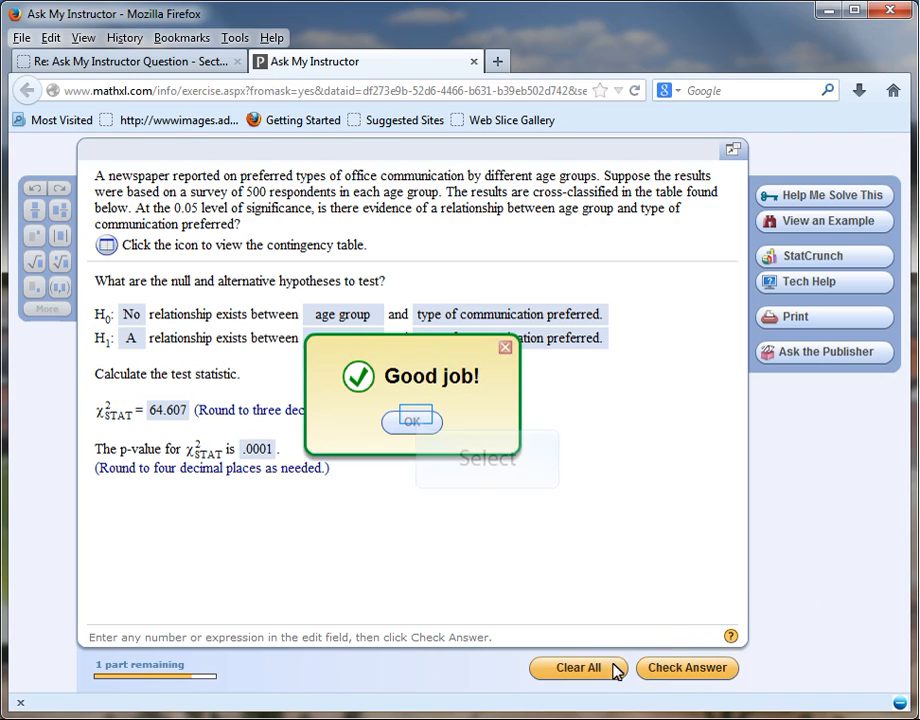
left_click(417, 421)
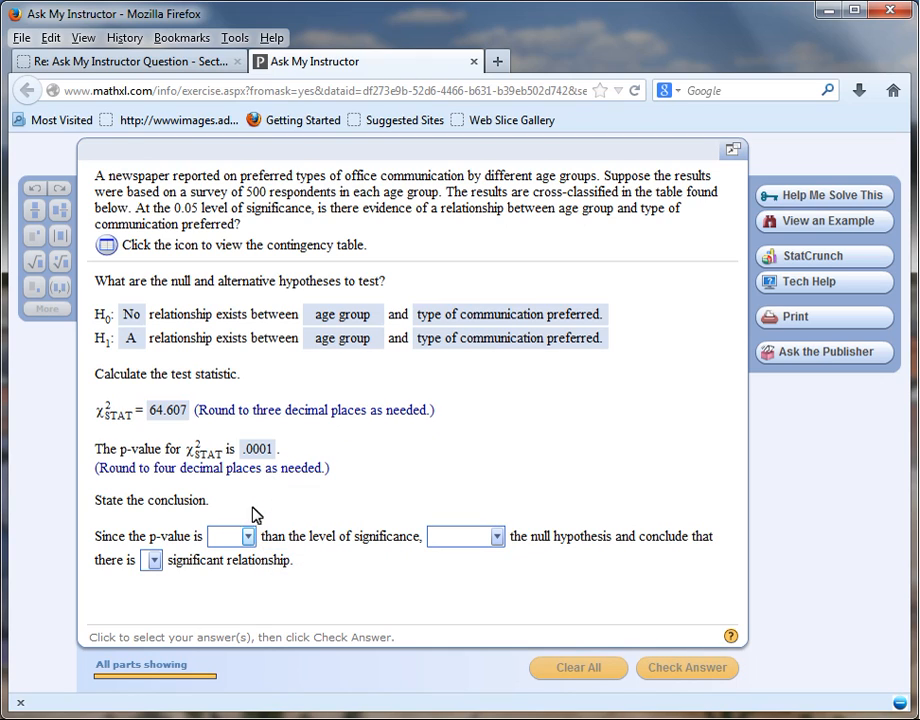
Complete the conclusion by choosing "less" for the p-value comparison, "reject" for the null hypothesis, and "a" for significant relationship.
left_click(249, 537)
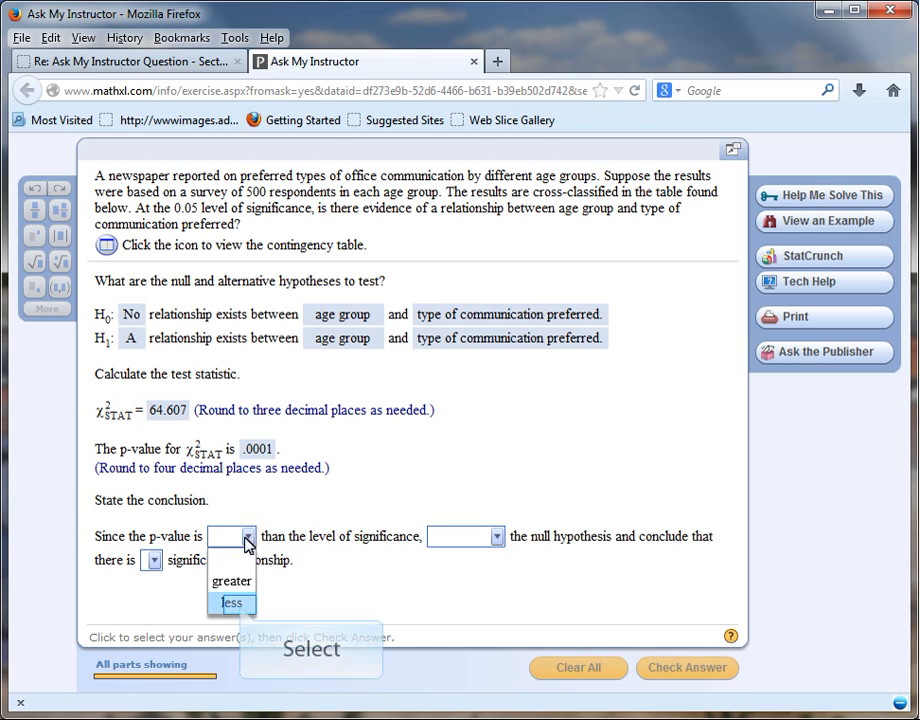
left_click(242, 606)
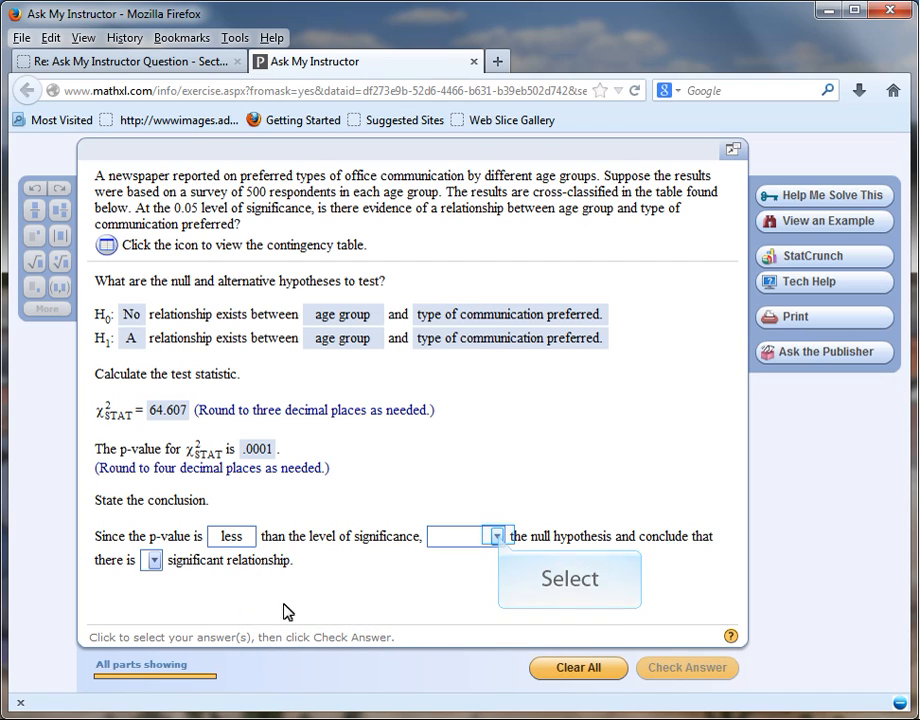
left_click(498, 537)
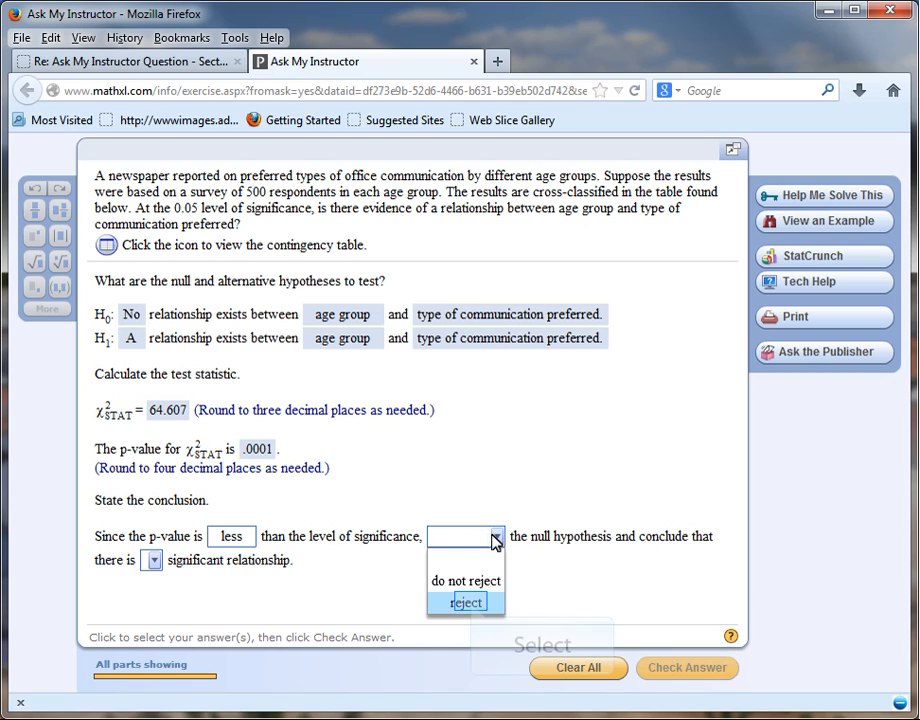
left_click(472, 603)
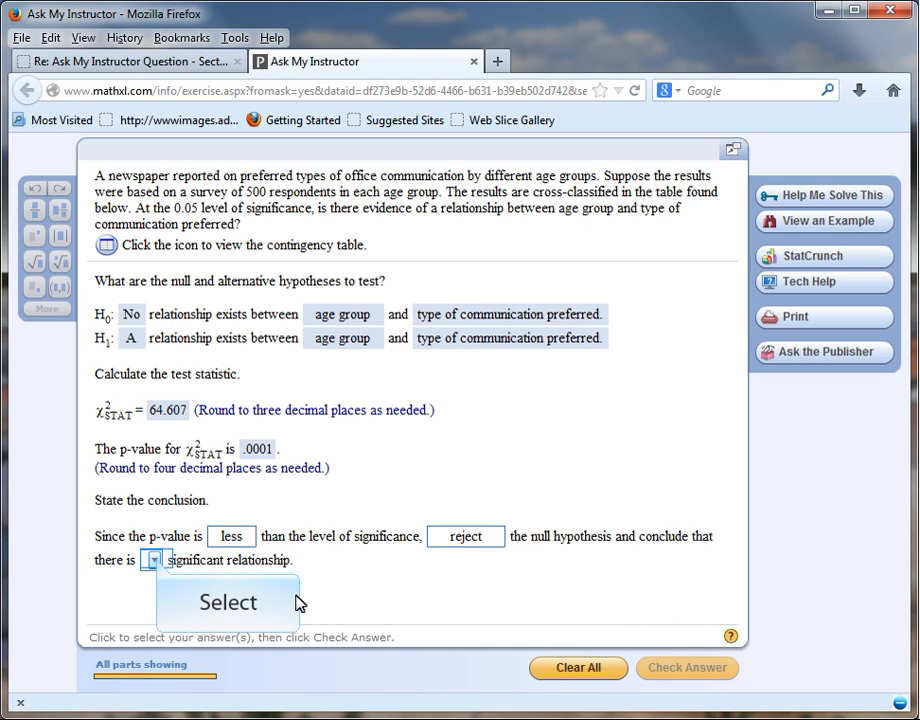
left_click(155, 561)
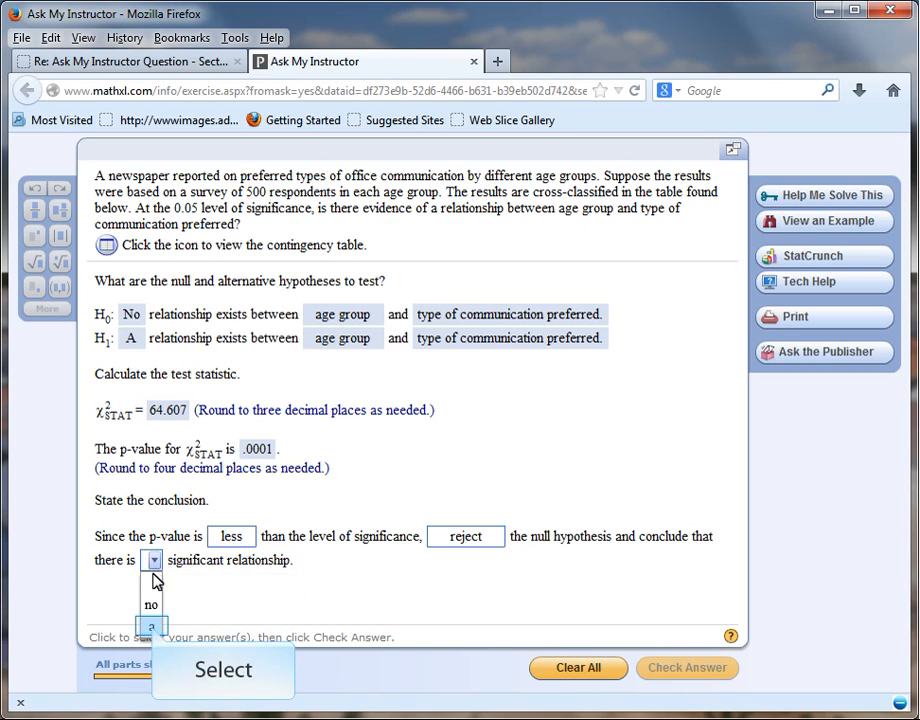
left_click(152, 625)
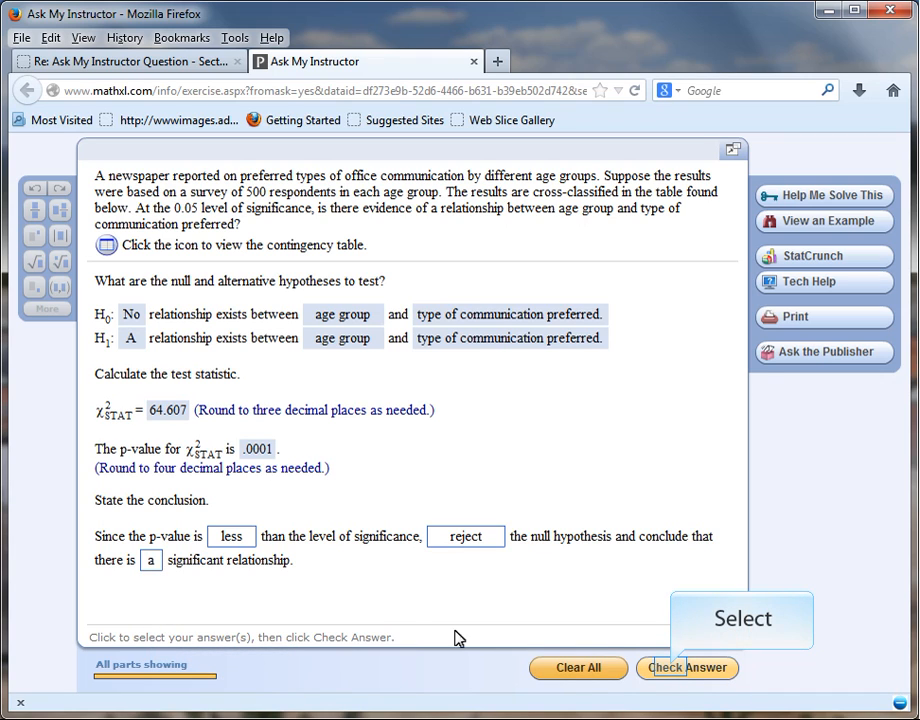
Check the stated conclusion, dismiss the feedback, and minimize the browser window.
left_click(676, 668)
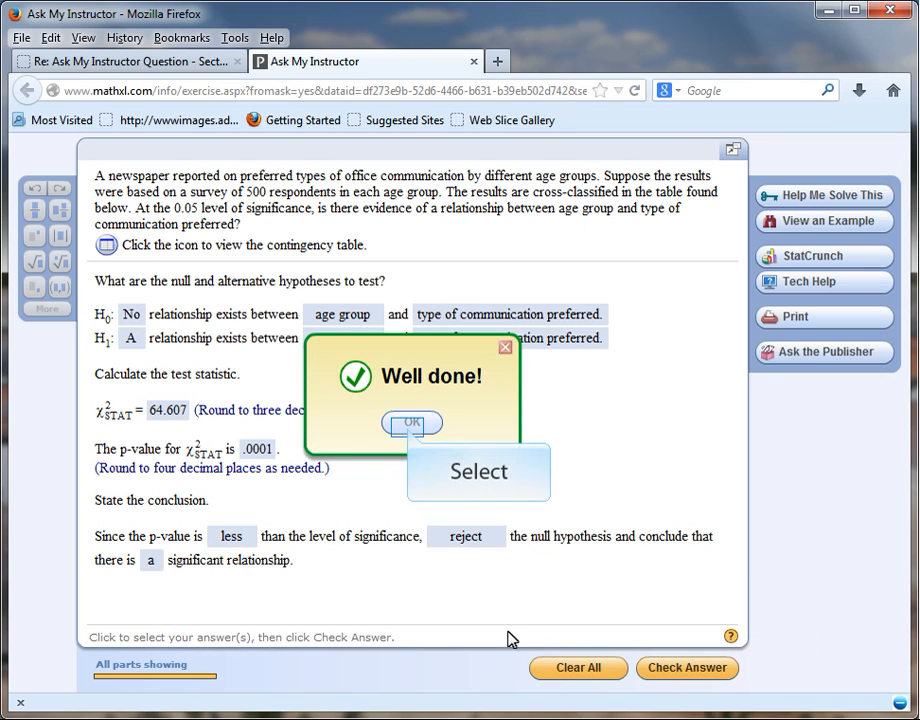
left_click(409, 428)
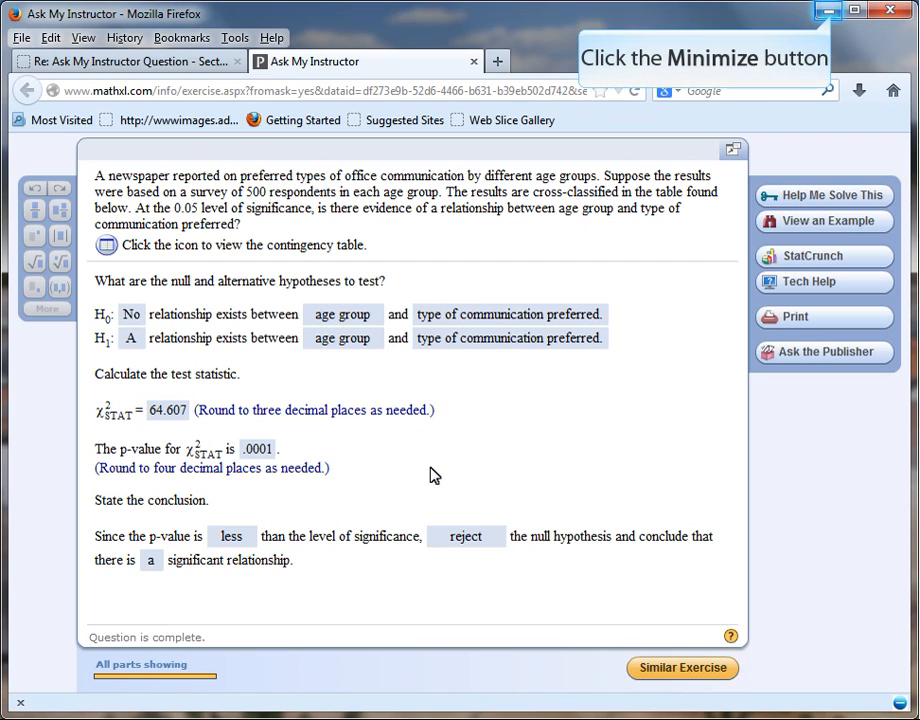
left_click(829, 13)
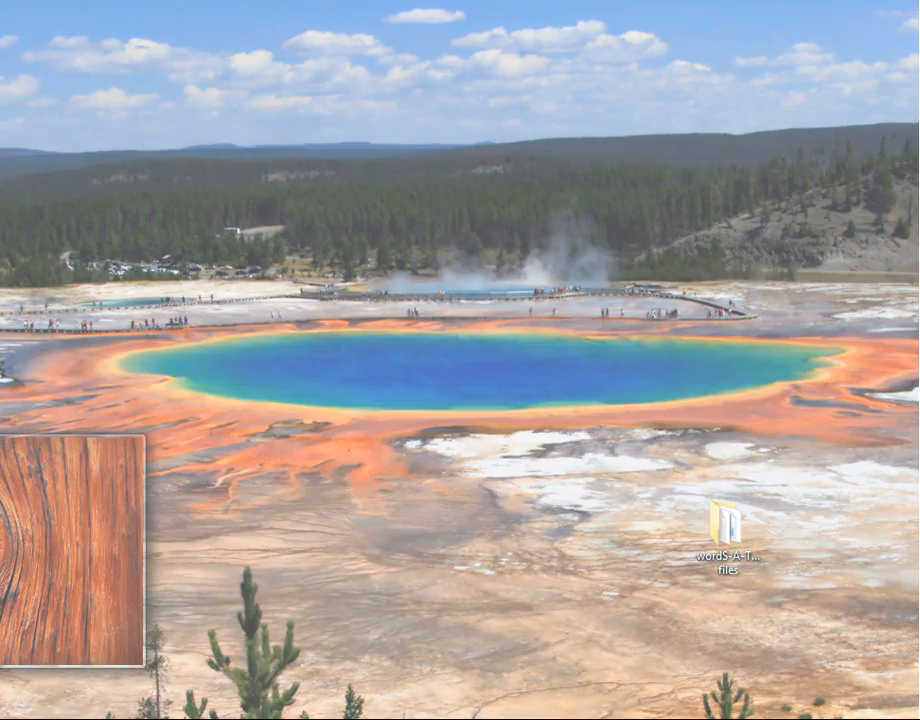